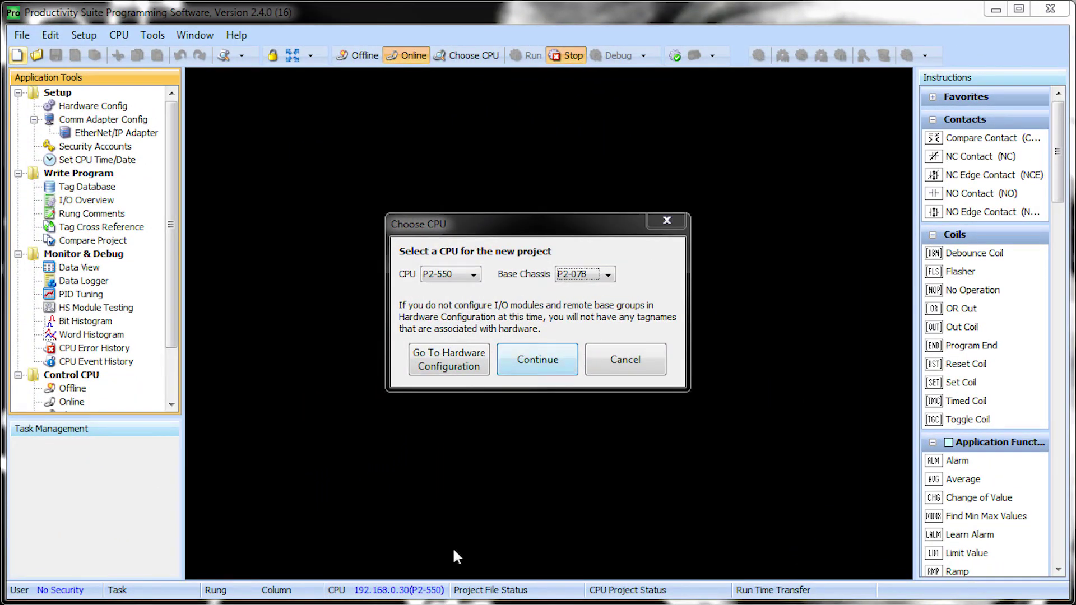
# Confirm the new project's CPU and add a Generic Client under EtherNet/IP in Hardware Configuration
pyautogui.click(527, 356)
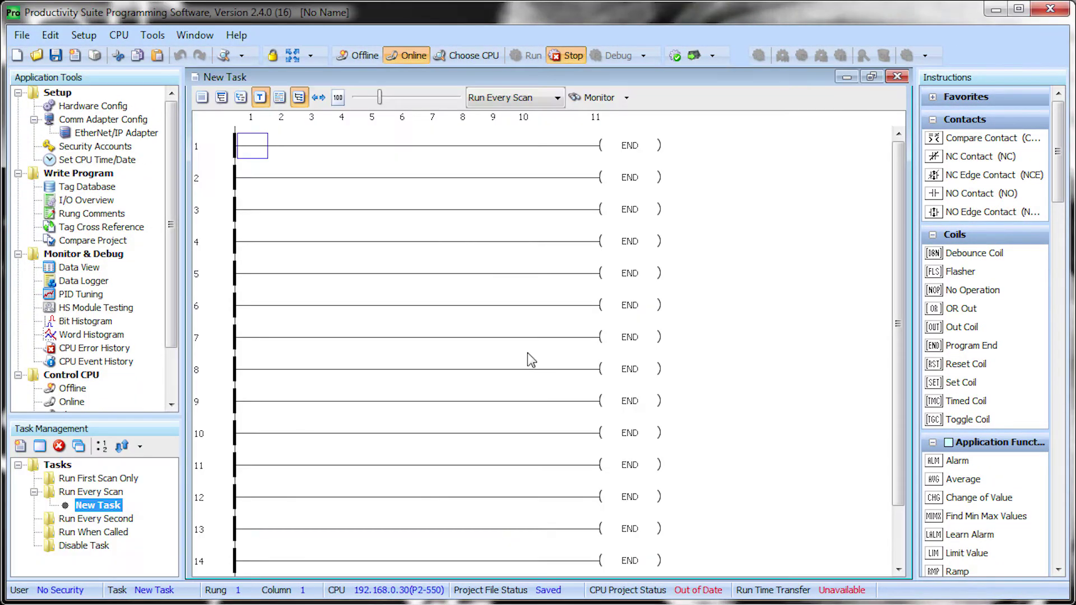
pyautogui.doubleClick(71, 107)
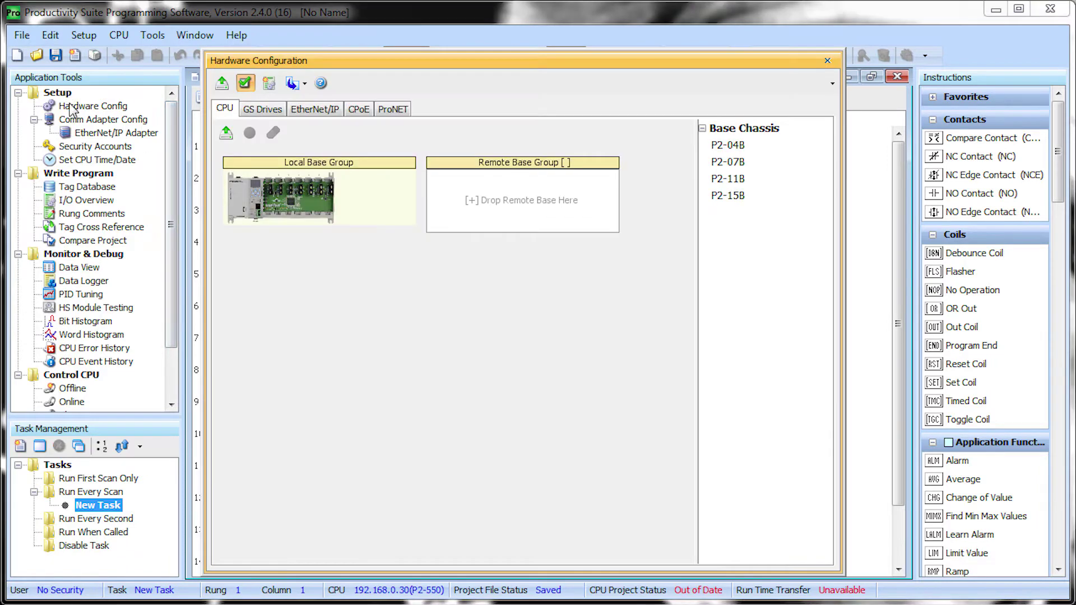
pyautogui.click(313, 109)
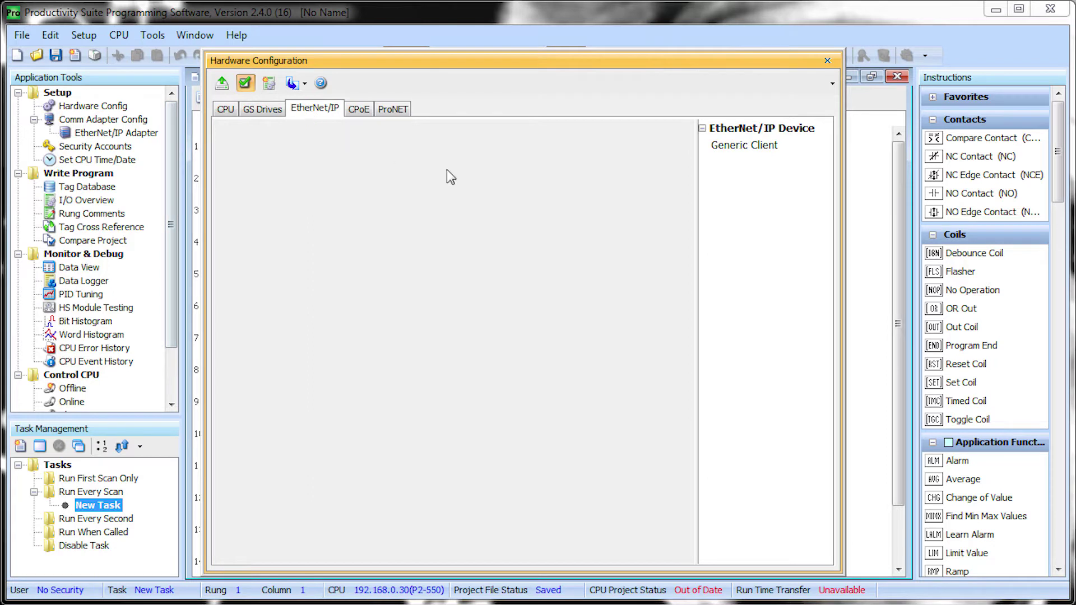
pyautogui.moveTo(752, 151); pyautogui.dragTo(444, 212)
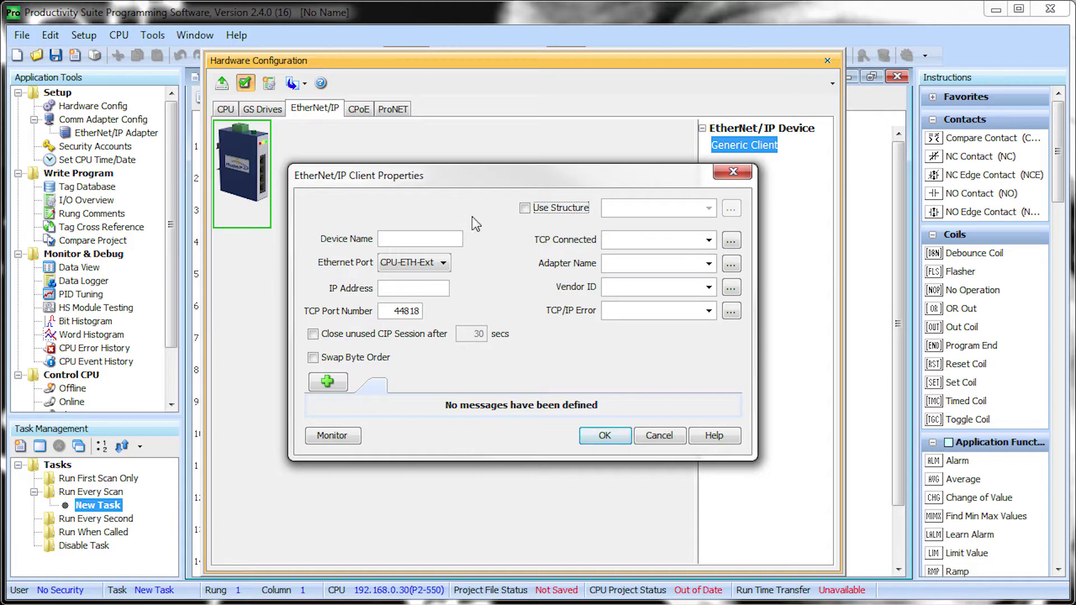
# Set the client to use structure Stride_Switch, device name Switch, IP 192.168.0.1
pyautogui.click(525, 208)
pyautogui.click(640, 208)
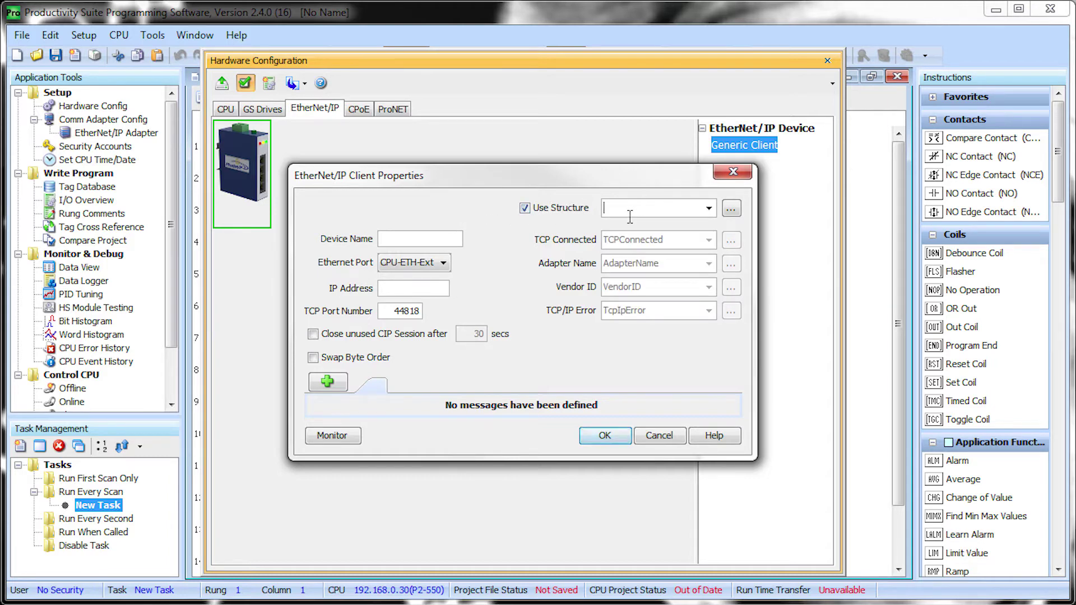
pyautogui.write('Stride_Switch')
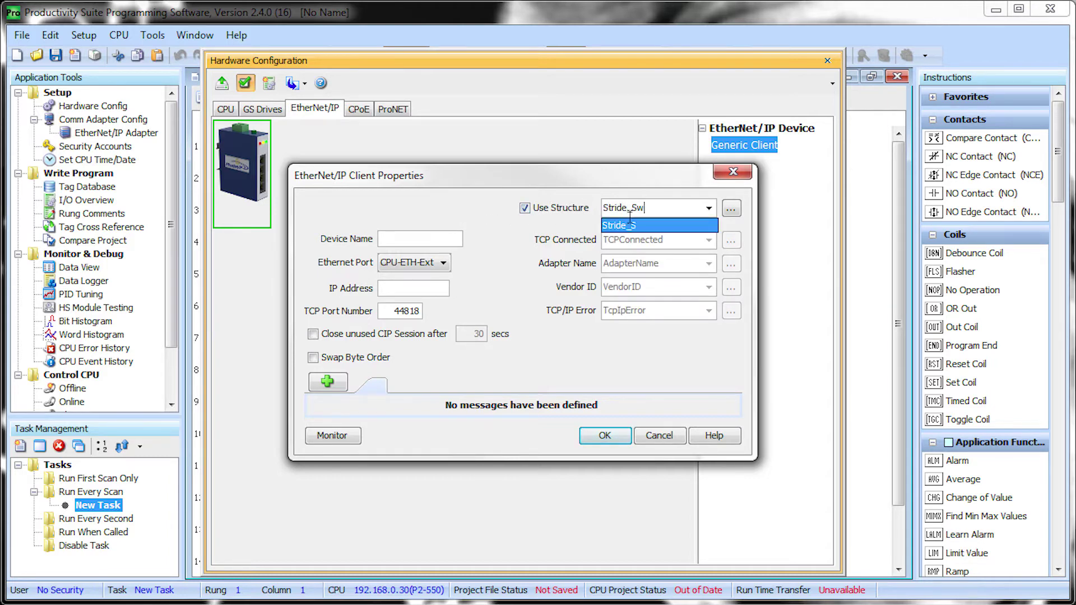
pyautogui.click(448, 242)
pyautogui.write('Switch')
pyautogui.click(430, 290)
pyautogui.write('192.168.0.1')
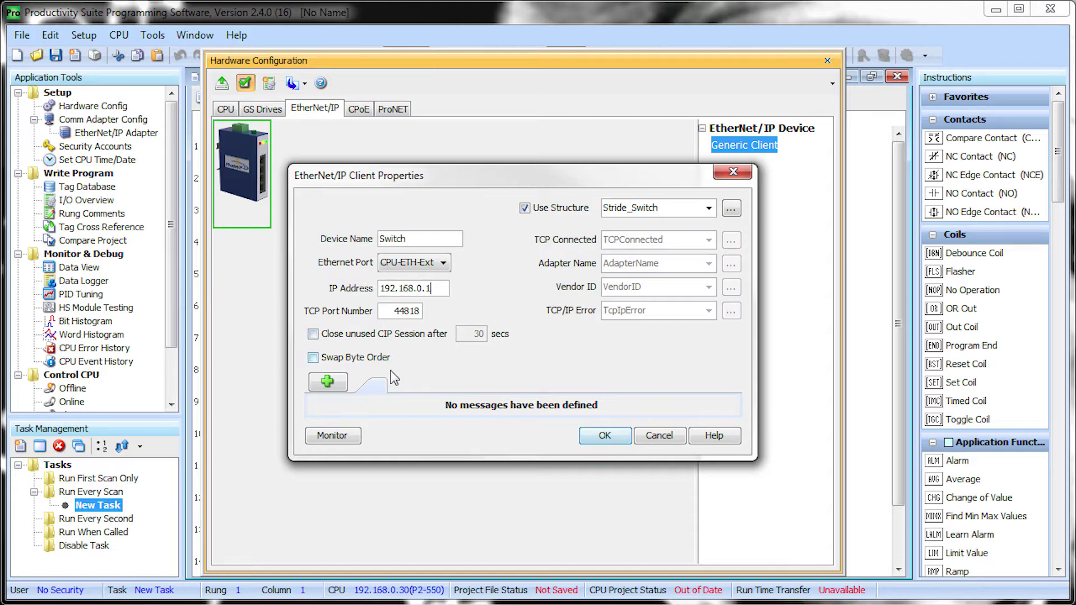
# Add an I/O message to the client
pyautogui.moveTo(441, 172); pyautogui.dragTo(425, 62)
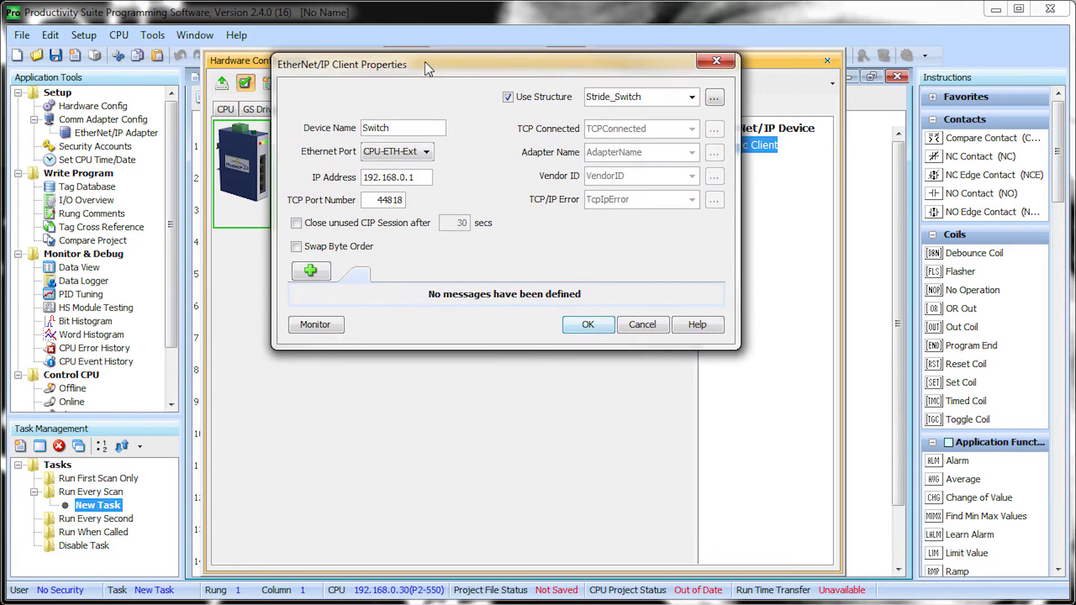
pyautogui.click(311, 271)
pyautogui.click(321, 291)
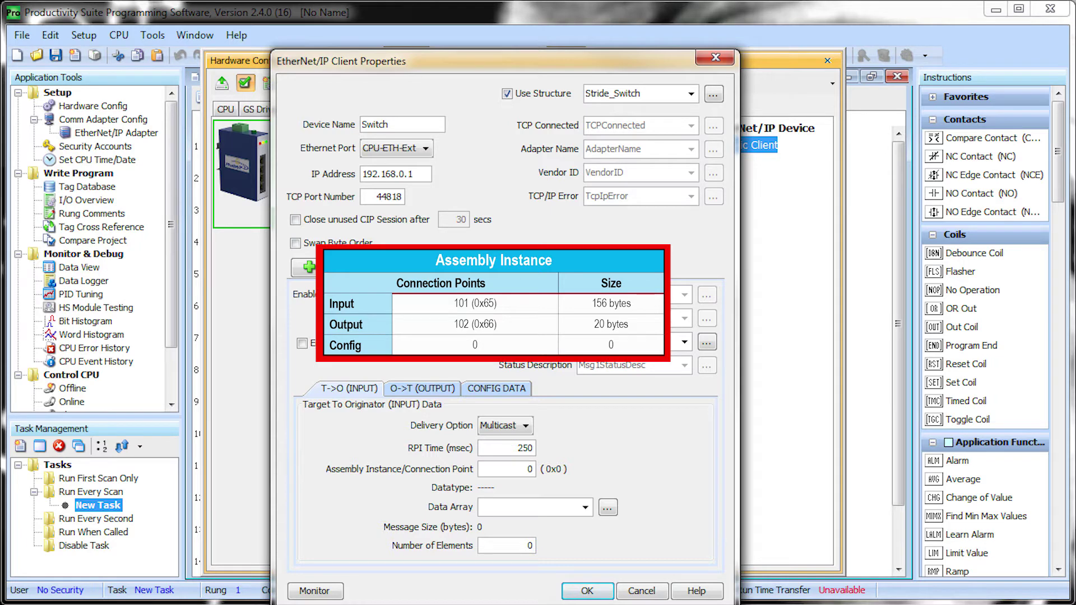
# Set input assembly instance 101 and data array name Stride_SE2_Input
pyautogui.click(492, 468)
pyautogui.write('101')
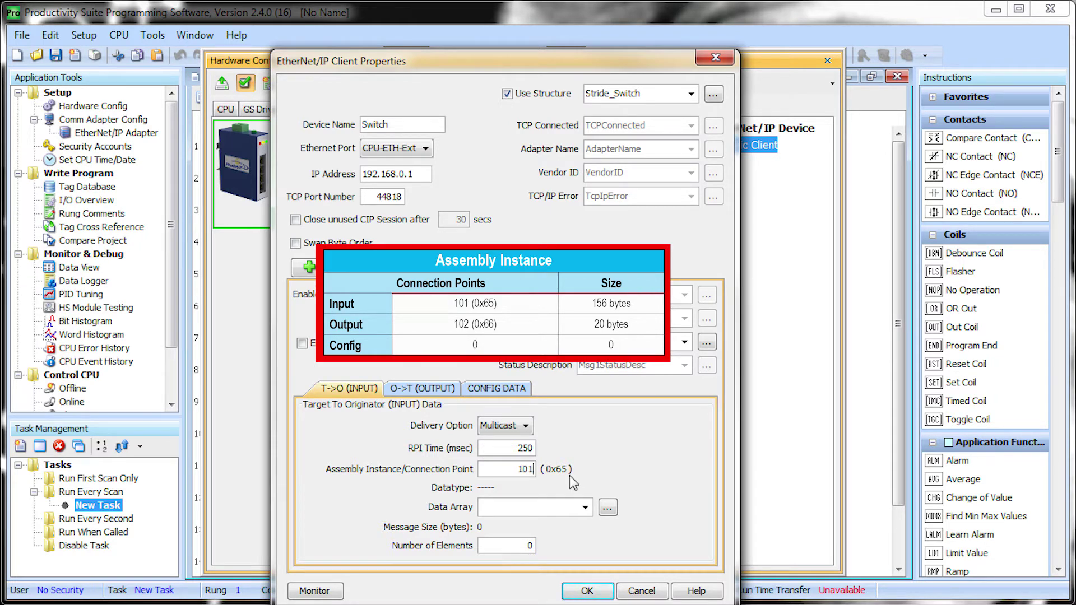
pyautogui.click(557, 507)
pyautogui.write('St')
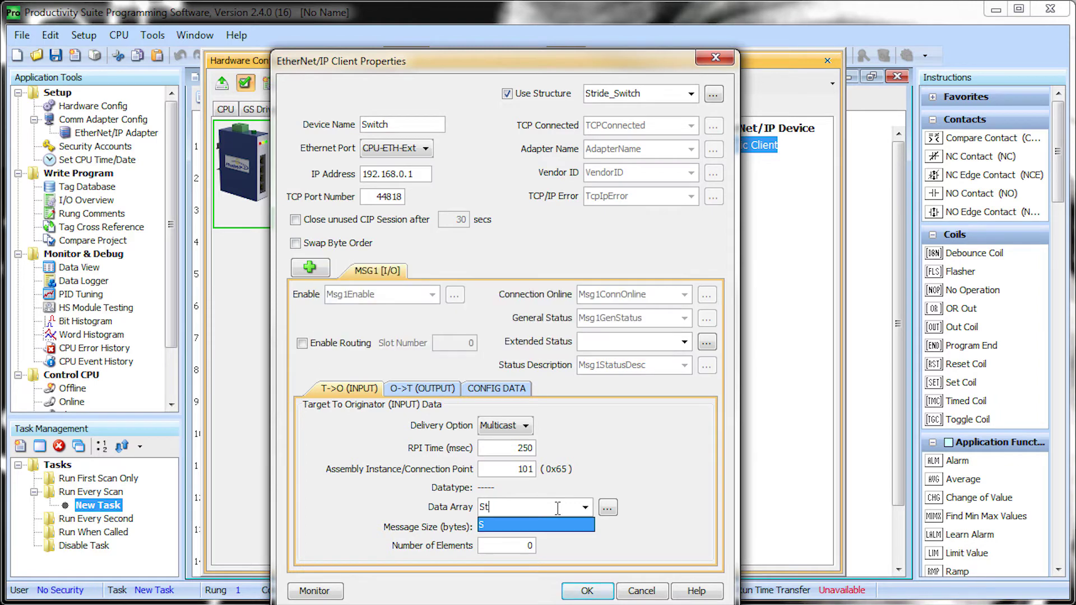
pyautogui.write('ride_SE2_Input')
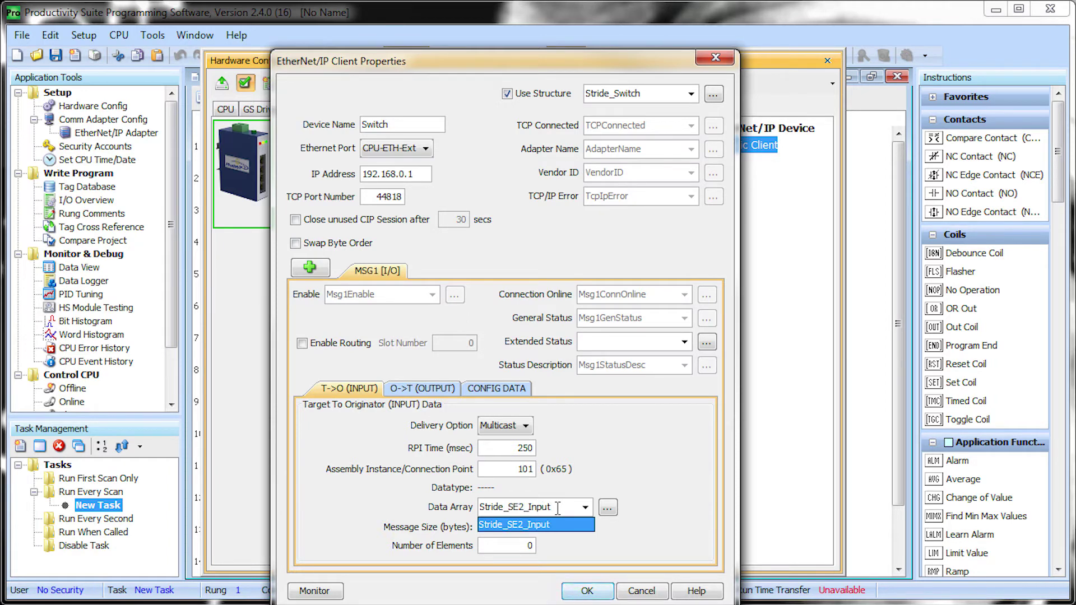
# Define Stride_SE2_Input as Integer 8 Bit Unsigned with 156 columns and 156 elements
pyautogui.click(502, 545)
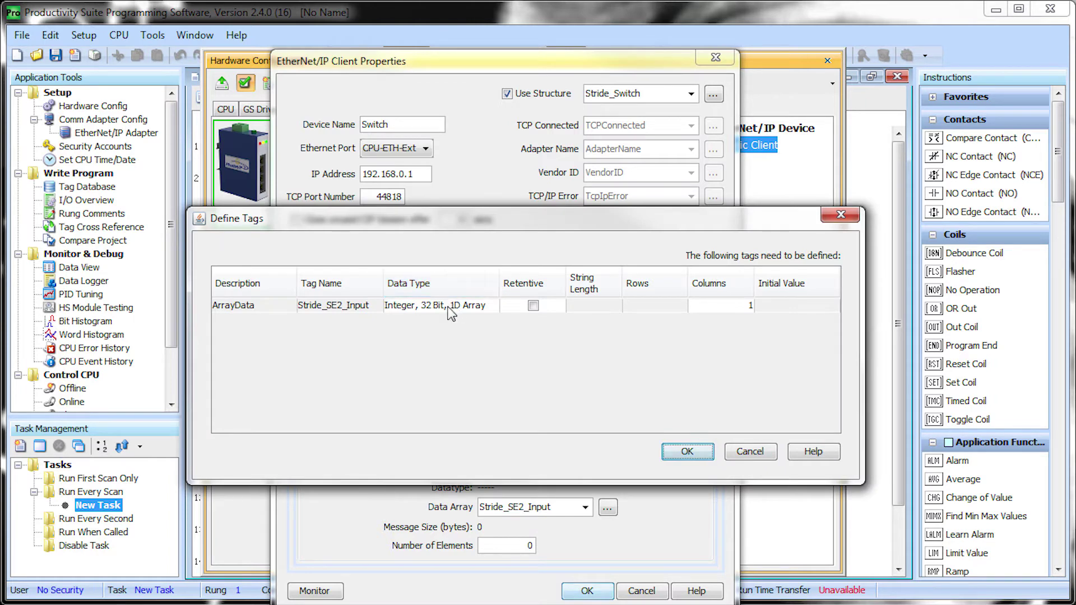
pyautogui.click(451, 307)
pyautogui.click(459, 390)
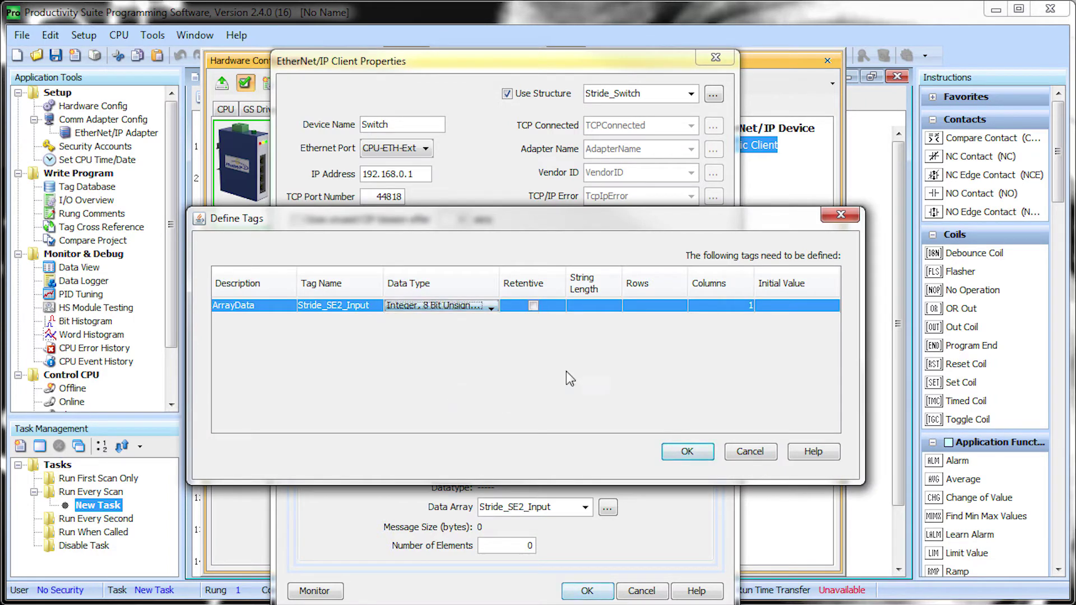
pyautogui.click(739, 304)
pyautogui.press('BackSpace')
pyautogui.write('156')
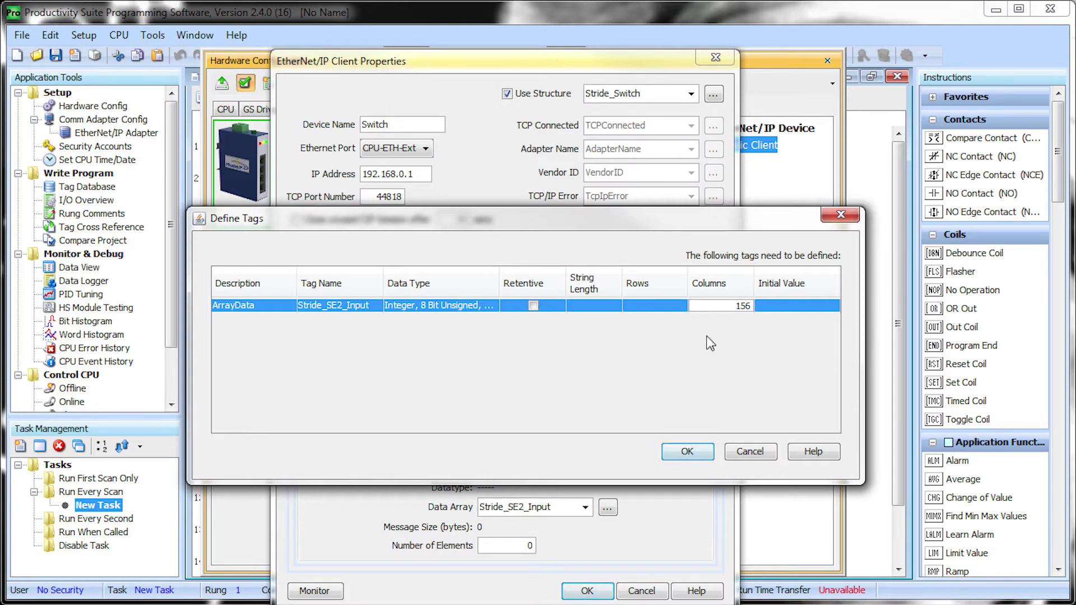
pyautogui.click(687, 452)
pyautogui.doubleClick(526, 544)
pyautogui.write('156')
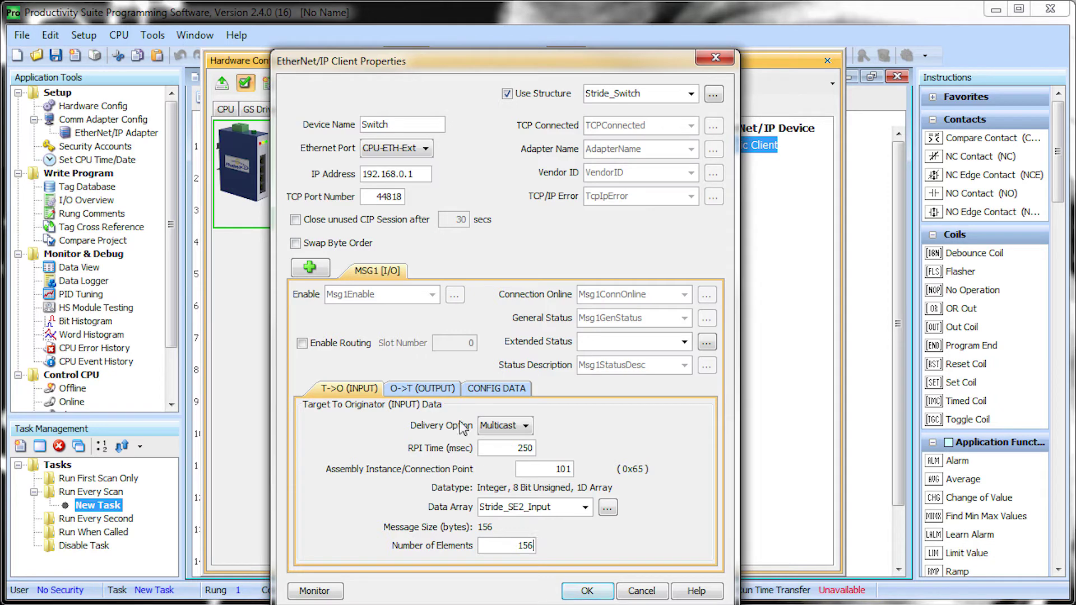
# Set output assembly instance 102 and data array name Stride_SE2_Output
pyautogui.click(430, 391)
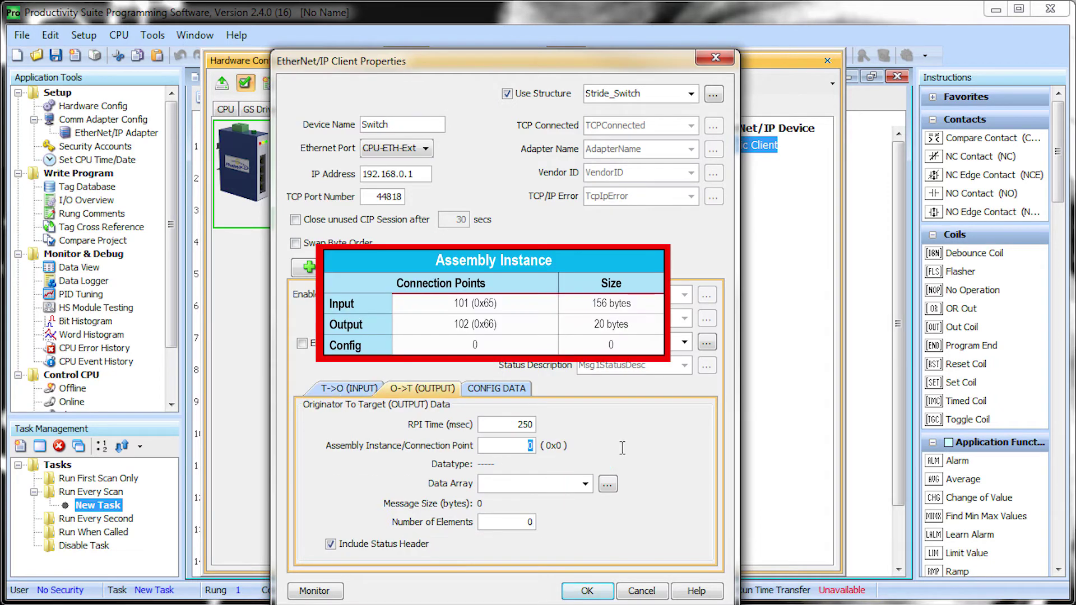
pyautogui.write('102')
pyautogui.click(528, 484)
pyautogui.write('Stride_SE2')
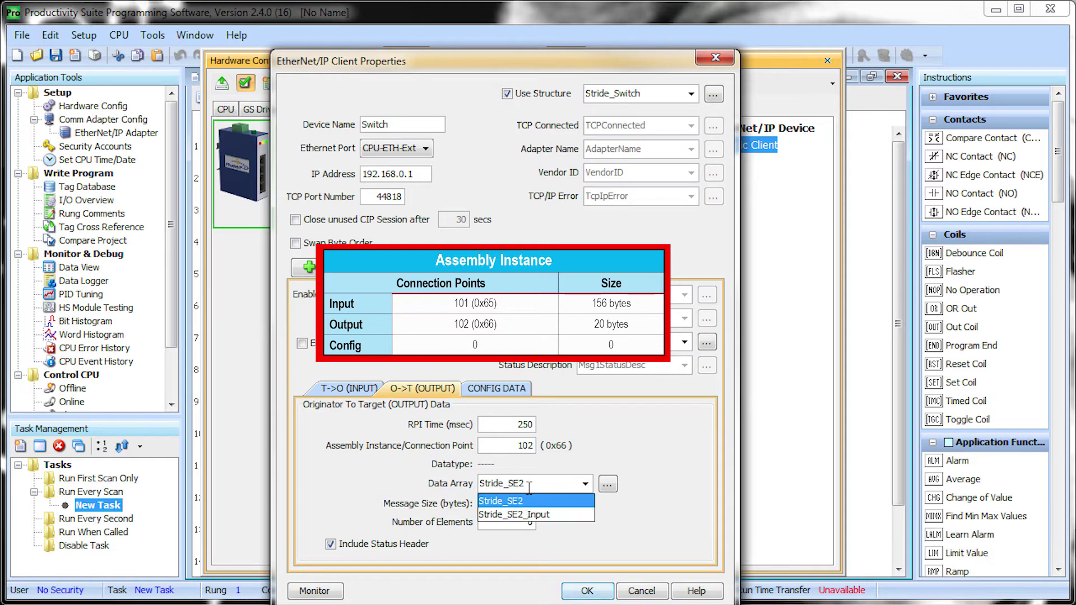
pyautogui.write('_Output')
pyautogui.press('Tab')
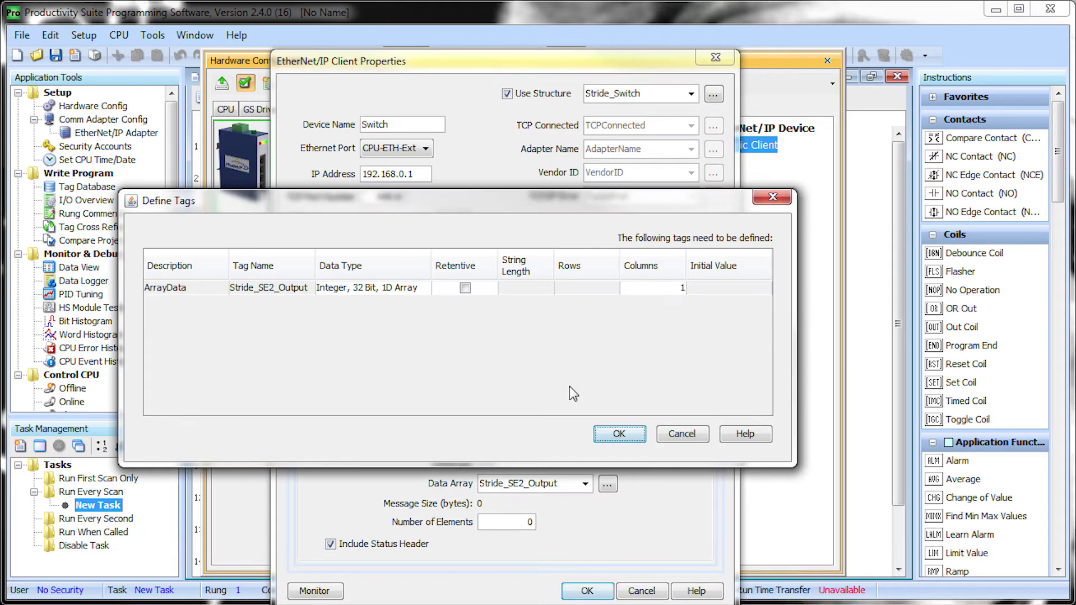
# Define Stride_SE2_Output as Integer 8 Bit Unsigned with 20 columns and 20 elements
pyautogui.click(418, 285)
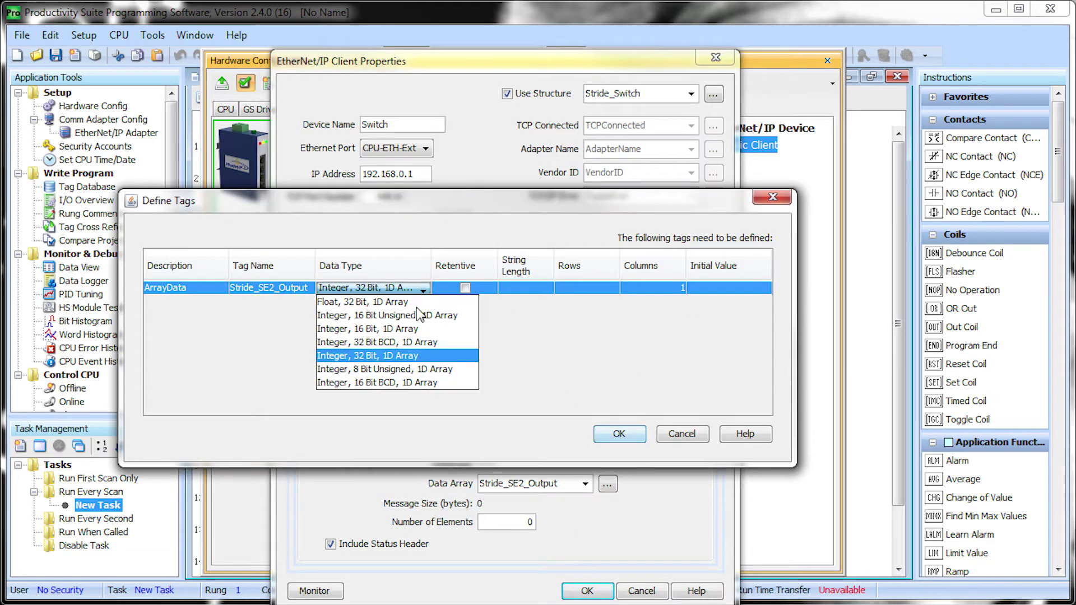
pyautogui.click(407, 369)
pyautogui.click(660, 290)
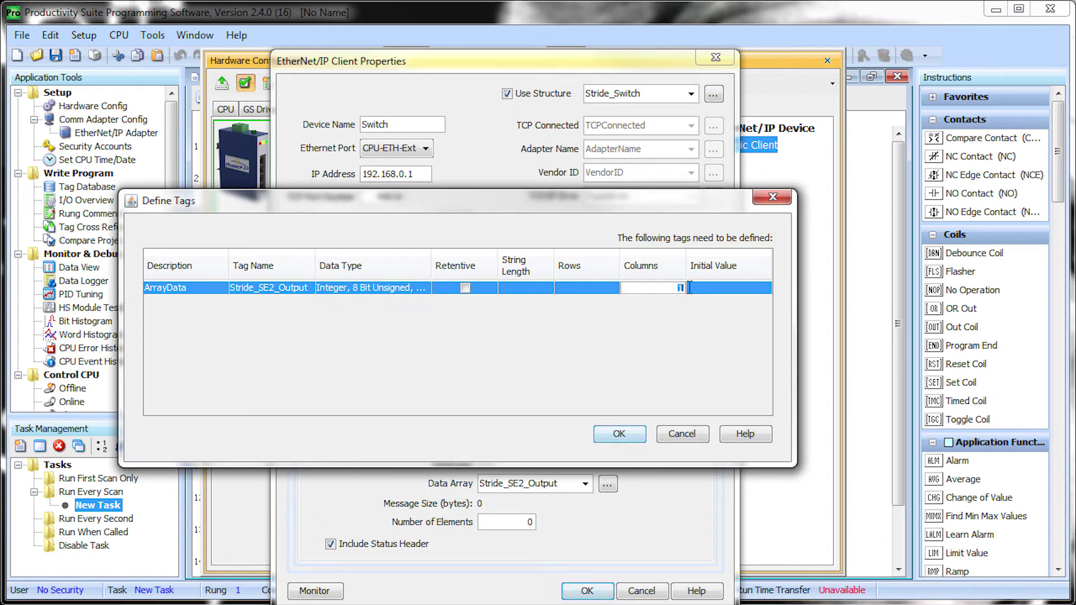
pyautogui.write('20')
pyautogui.click(619, 434)
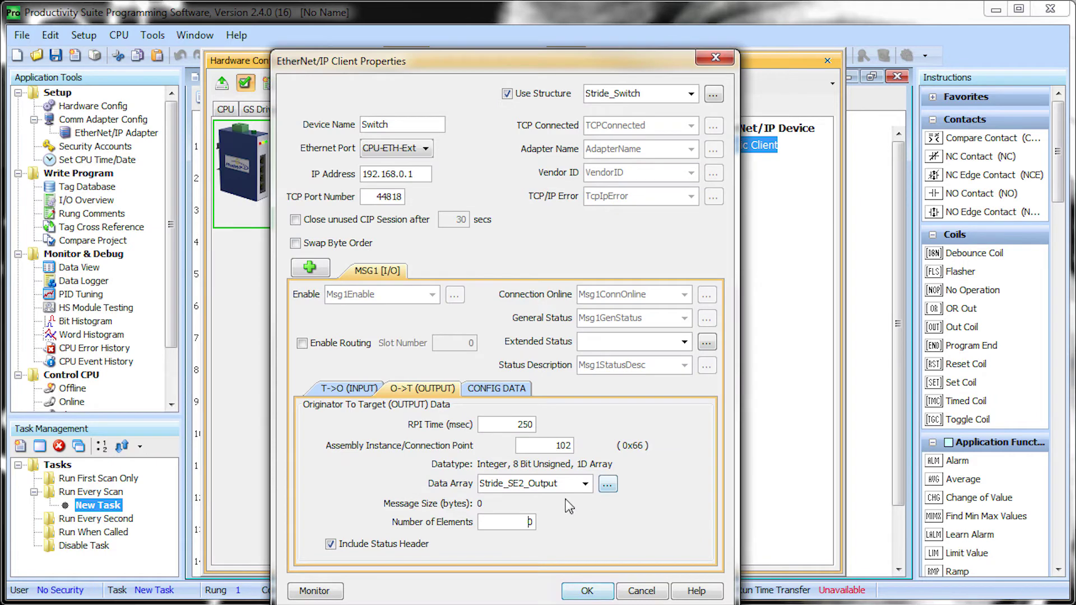
pyautogui.doubleClick(527, 521)
pyautogui.write('20')
# Leave Enable Configuration Data unchecked after briefly toggling it on
pyautogui.click(496, 388)
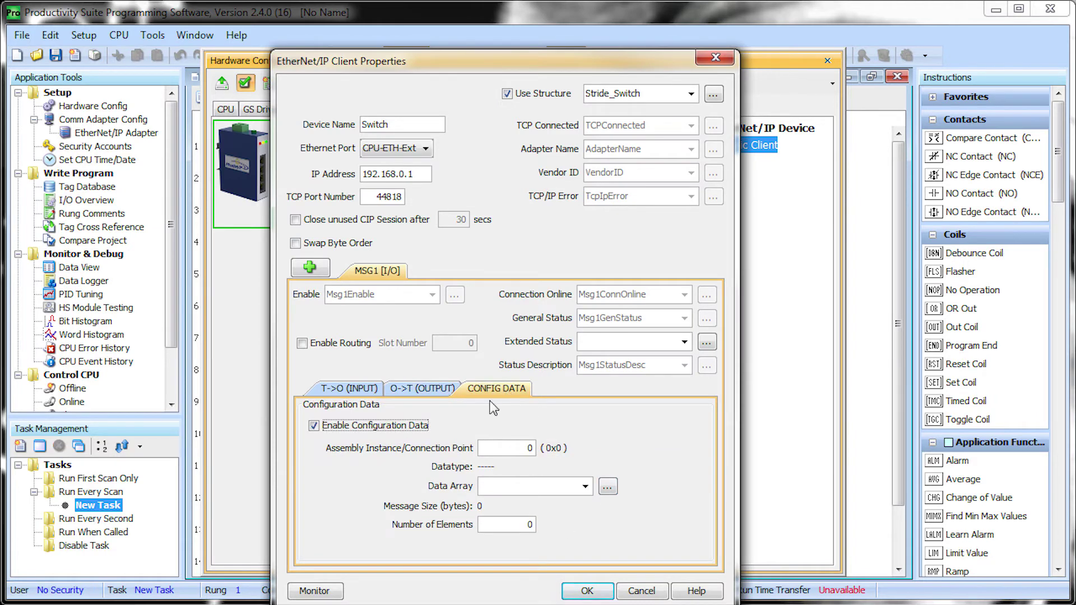
pyautogui.click(314, 426)
pyautogui.click(313, 426)
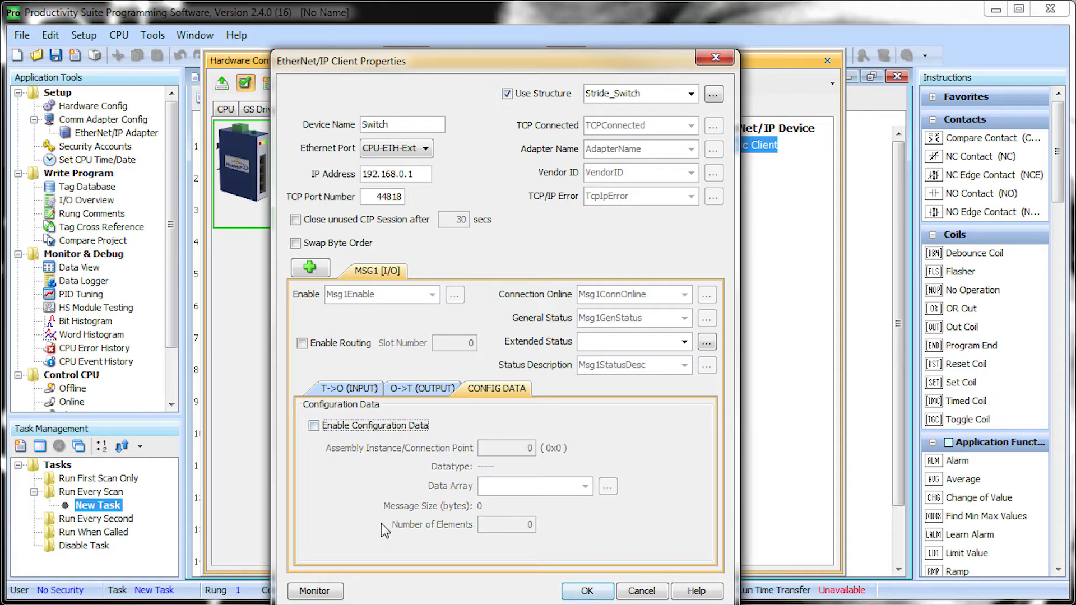
# Accept the client settings, create the Stride_Switch tags, and do a Stop Mode Transfer
pyautogui.click(586, 591)
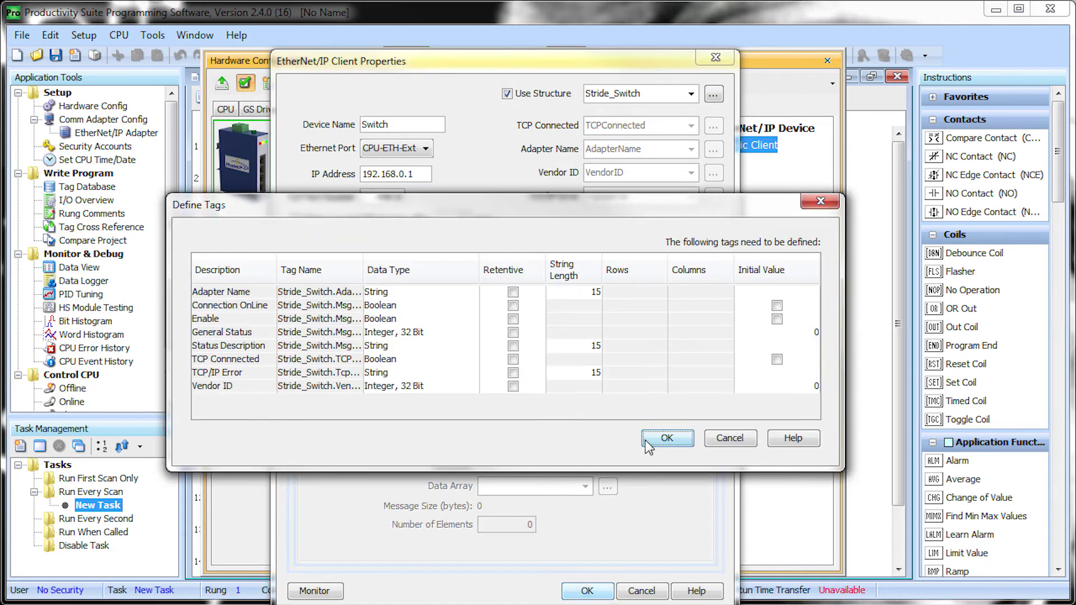
pyautogui.click(644, 439)
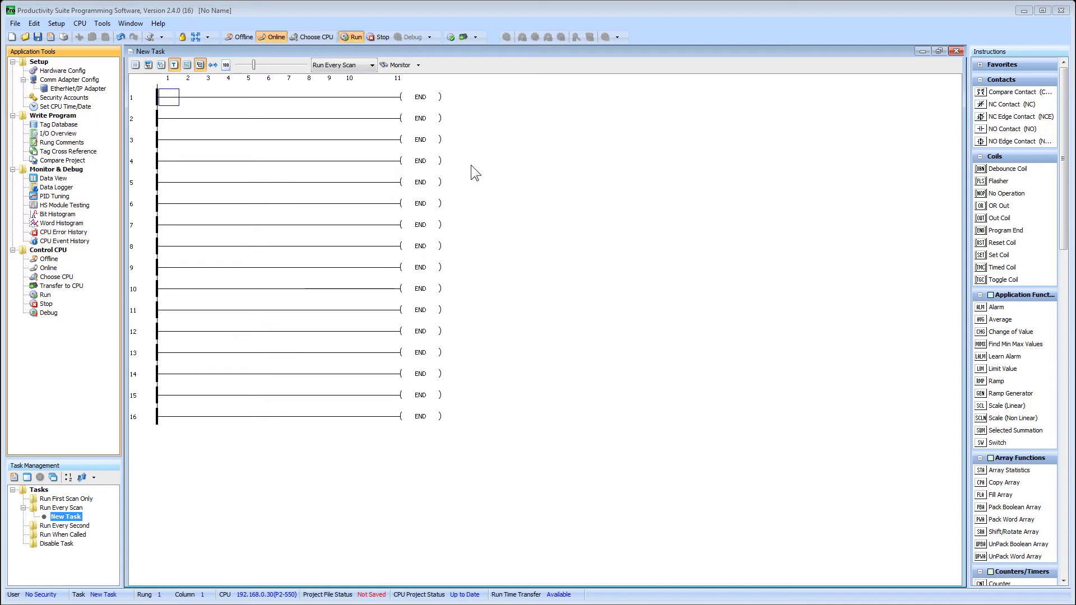
pyautogui.click(464, 36)
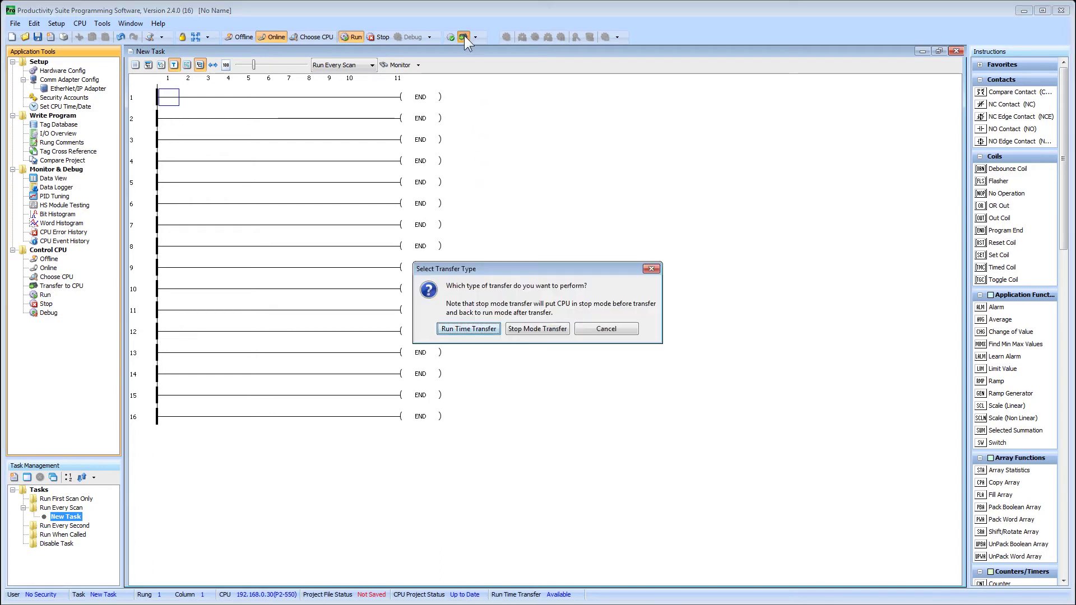
pyautogui.click(522, 331)
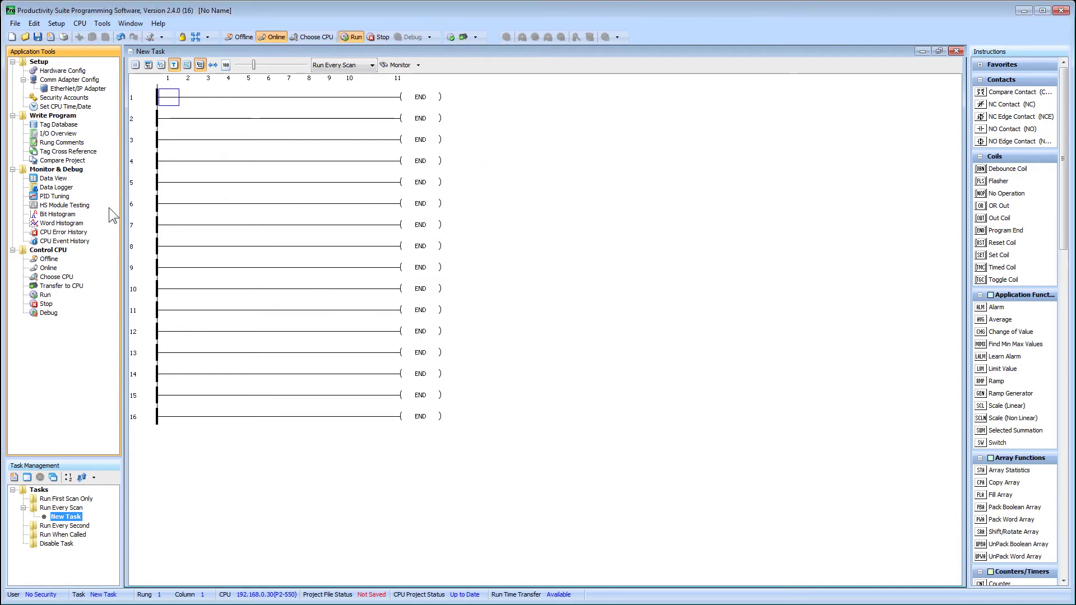
# In a new Data View, add Stride_Switch.Msg1Enable, check it and send the edit
pyautogui.doubleClick(64, 179)
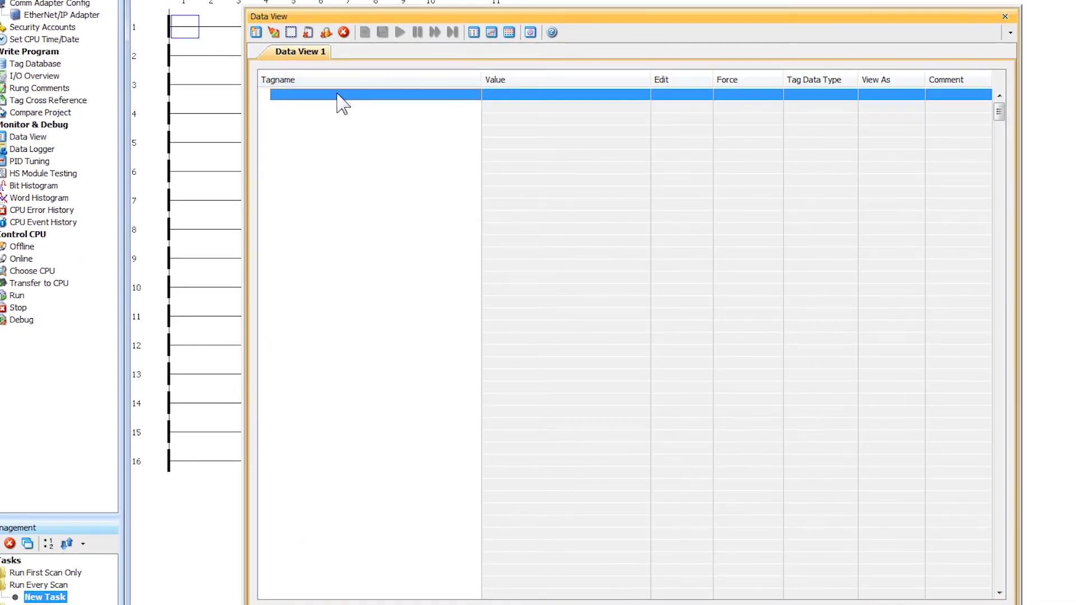
pyautogui.click(337, 94)
pyautogui.write('Stride')
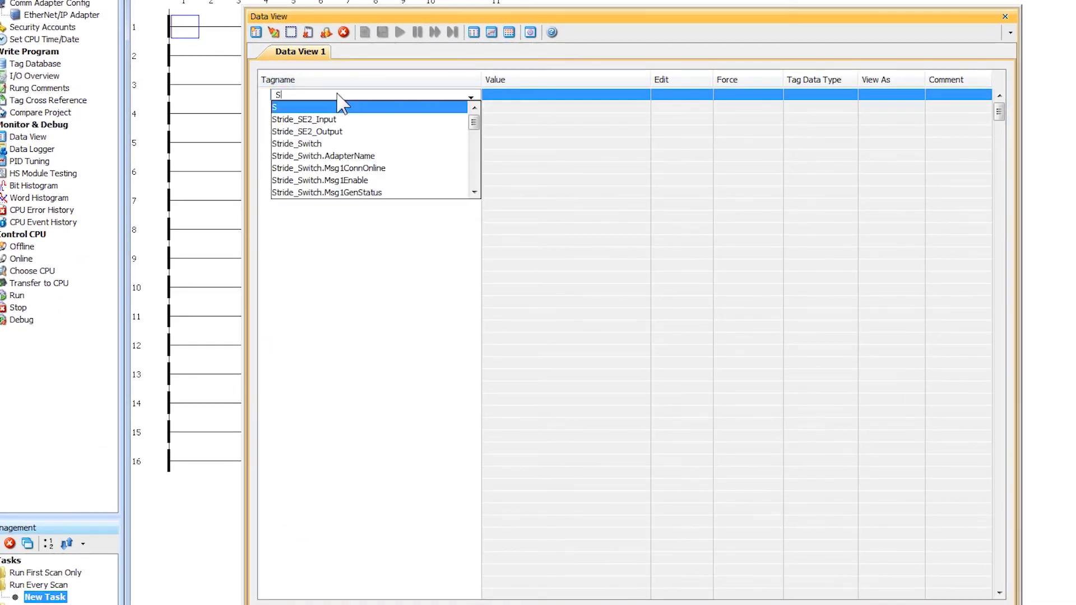
pyautogui.click(346, 179)
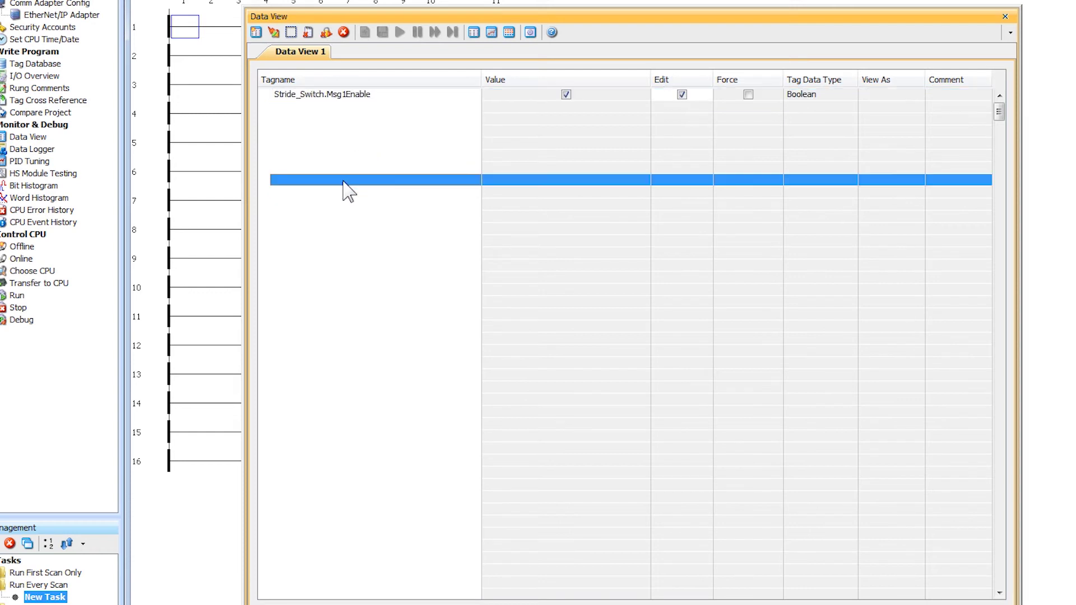
pyautogui.click(344, 96)
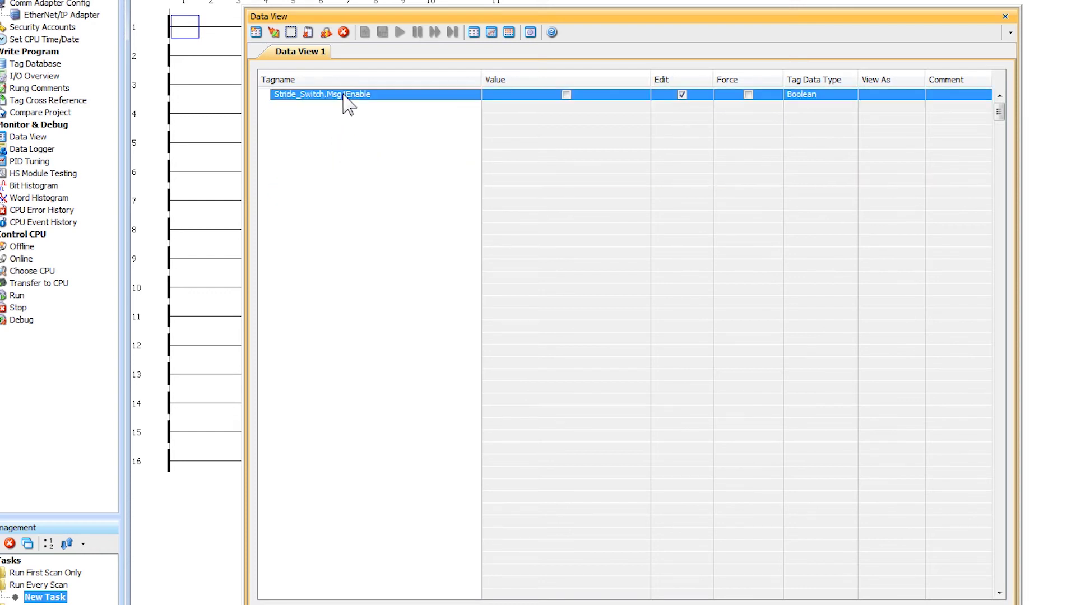
pyautogui.click(273, 33)
# Add Stride_SE2_Input, view it as Binary, and expand its elements
pyautogui.click(372, 107)
pyautogui.write('Stride')
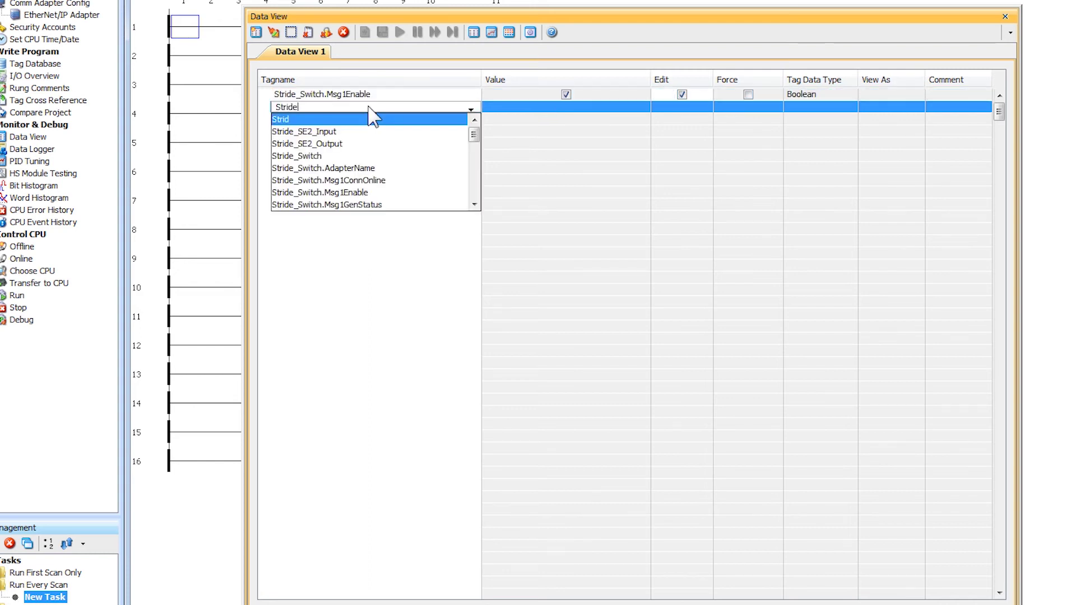
pyautogui.click(347, 131)
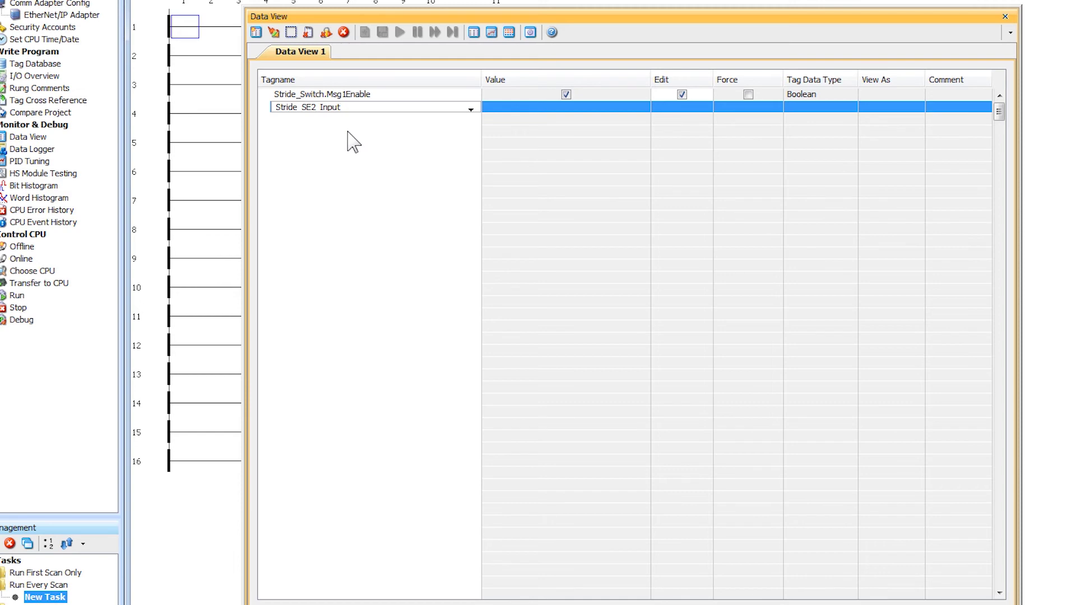
pyautogui.press('Return')
pyautogui.click(886, 109)
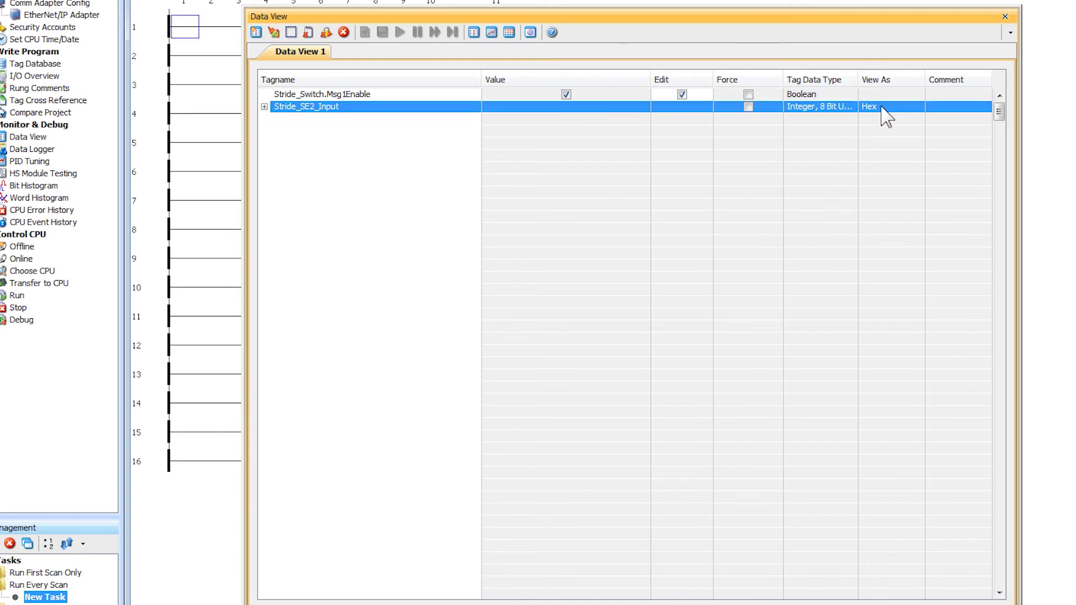
pyautogui.click(886, 117)
pyautogui.click(885, 146)
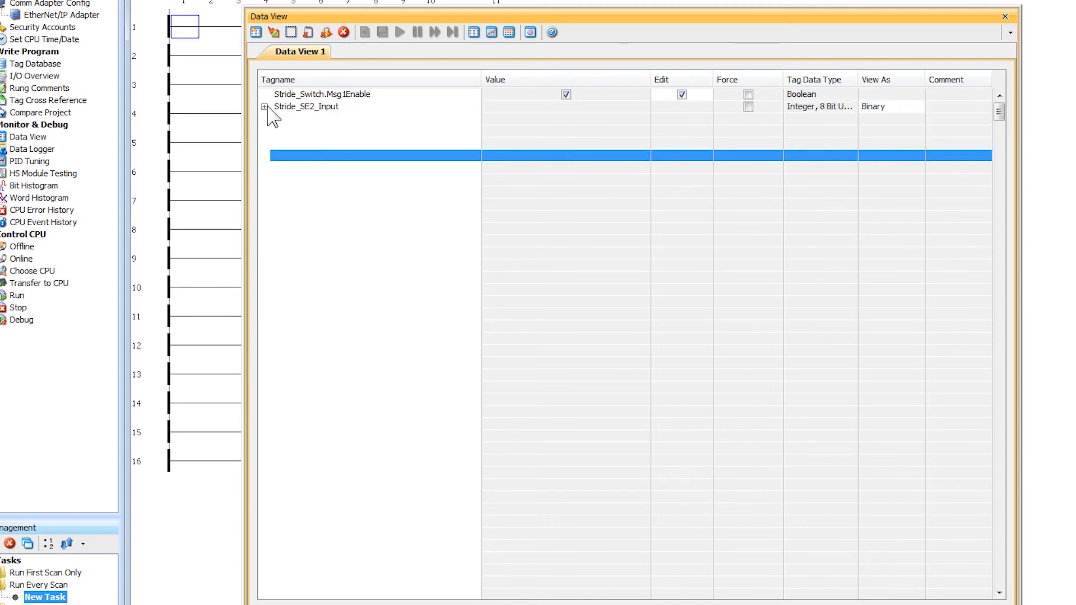
pyautogui.click(264, 107)
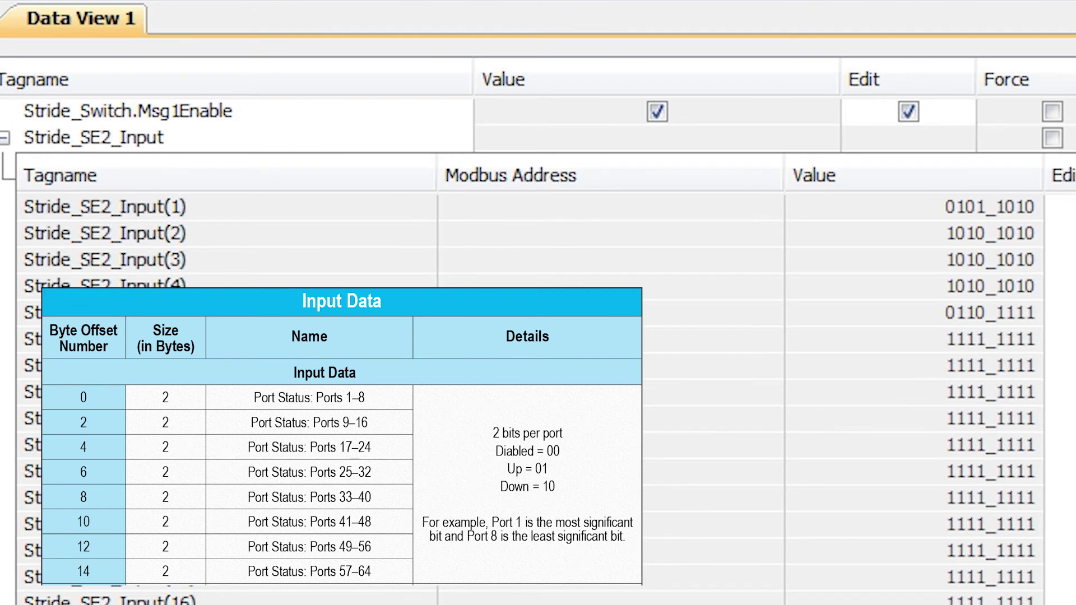